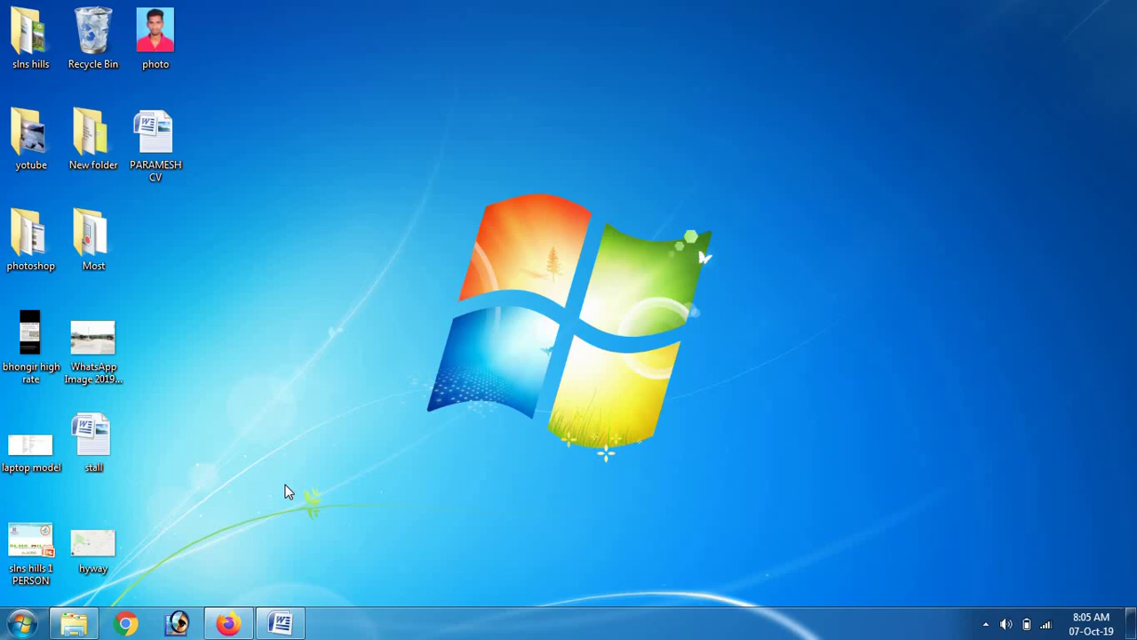
# - Restore the PARAMESH CV resume window from the taskbar
pyautogui.click(280, 623)
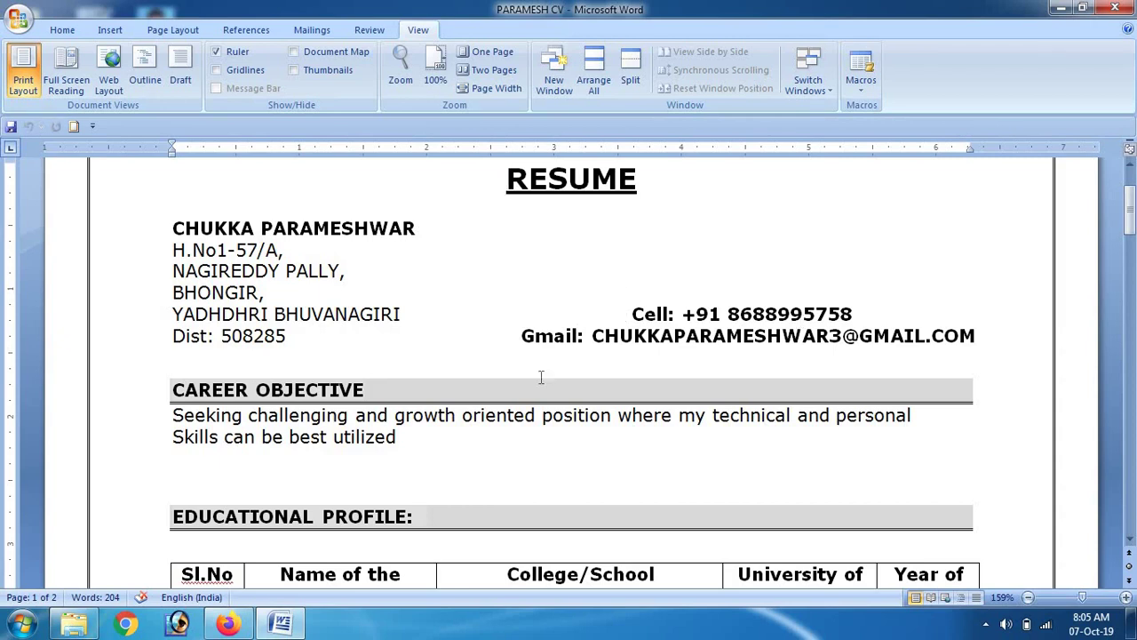
# - Make the Gmail contact line's font smaller with Shrink Font
pyautogui.scroll(2, 912, 287)
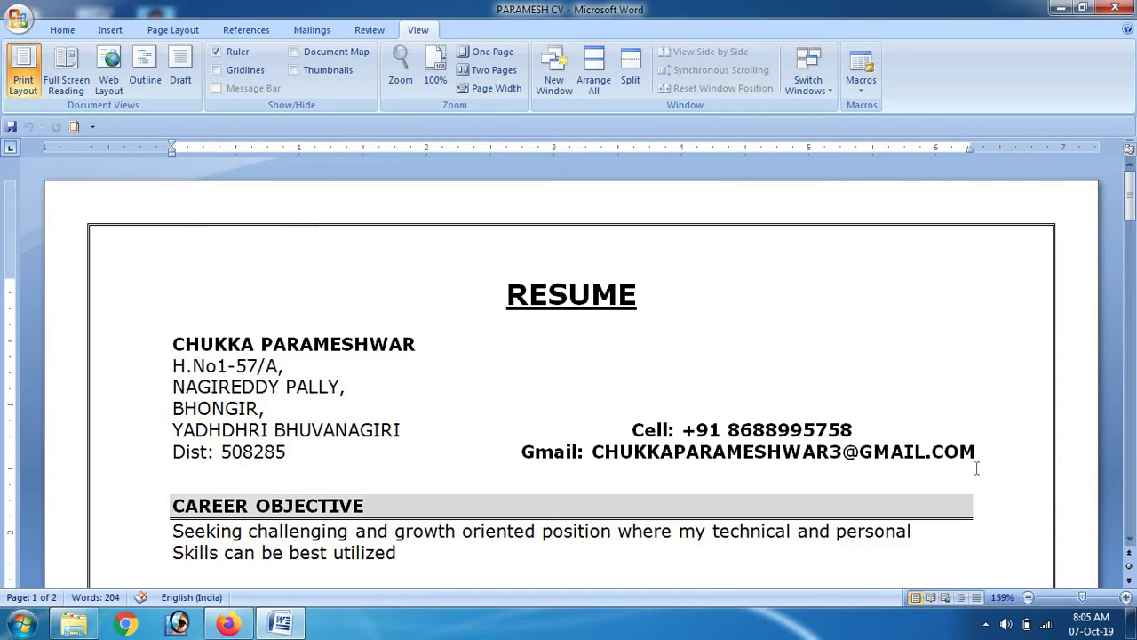
pyautogui.moveTo(980, 456)
pyautogui.mouseDown()
pyautogui.moveTo(682, 433)
pyautogui.moveTo(734, 489)
pyautogui.mouseUp()
pyautogui.click(627, 428)
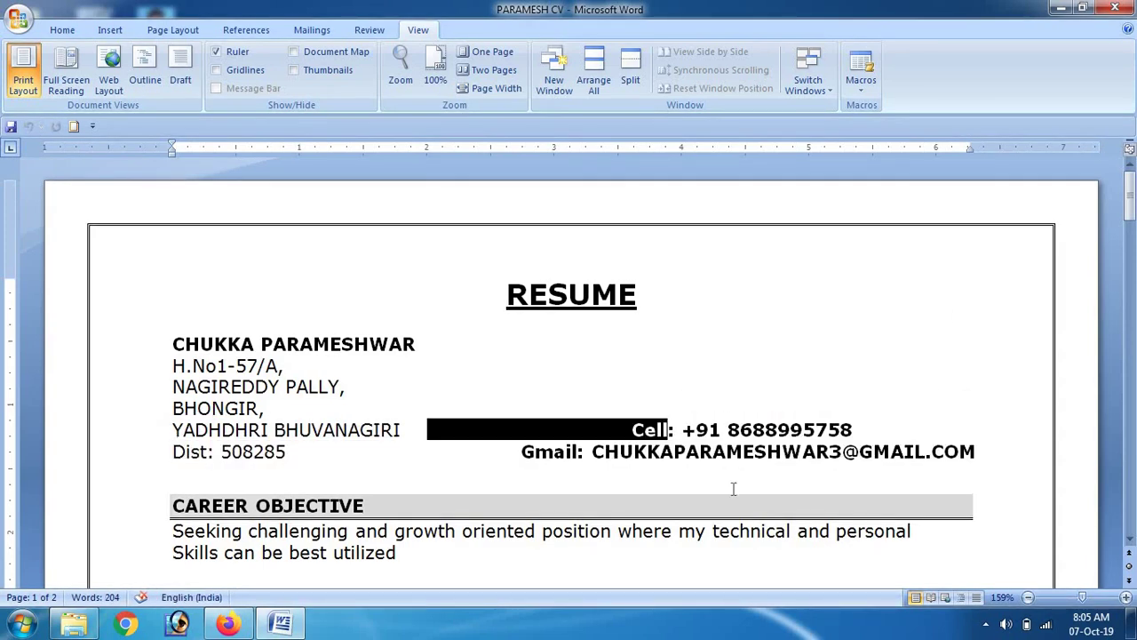
pyautogui.click(608, 429)
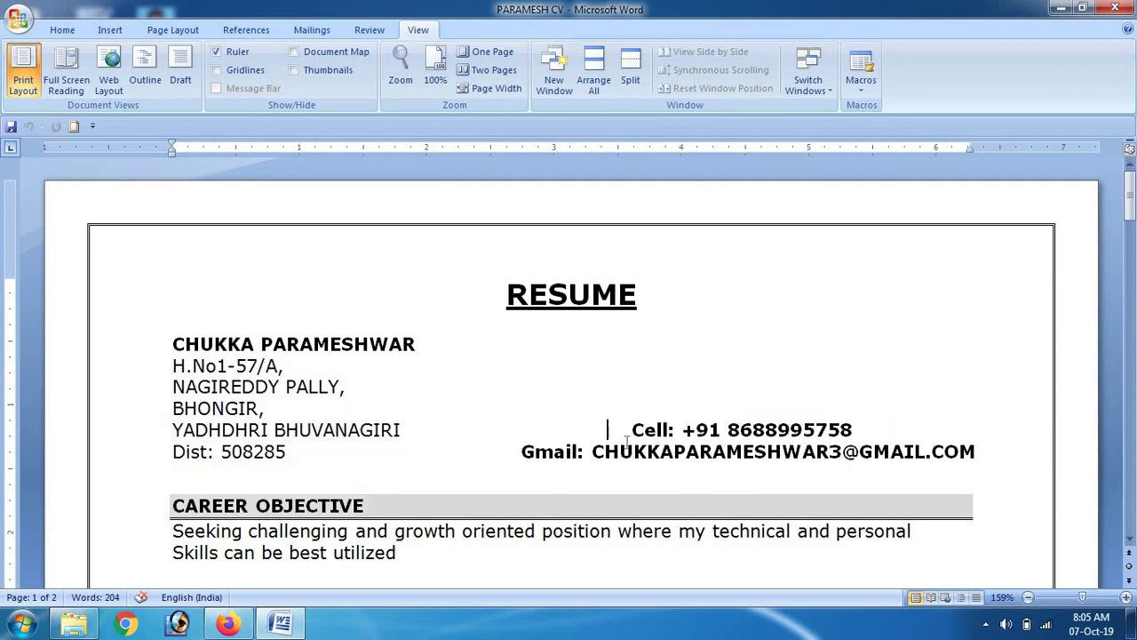
pyautogui.moveTo(520, 451); pyautogui.dragTo(976, 451)
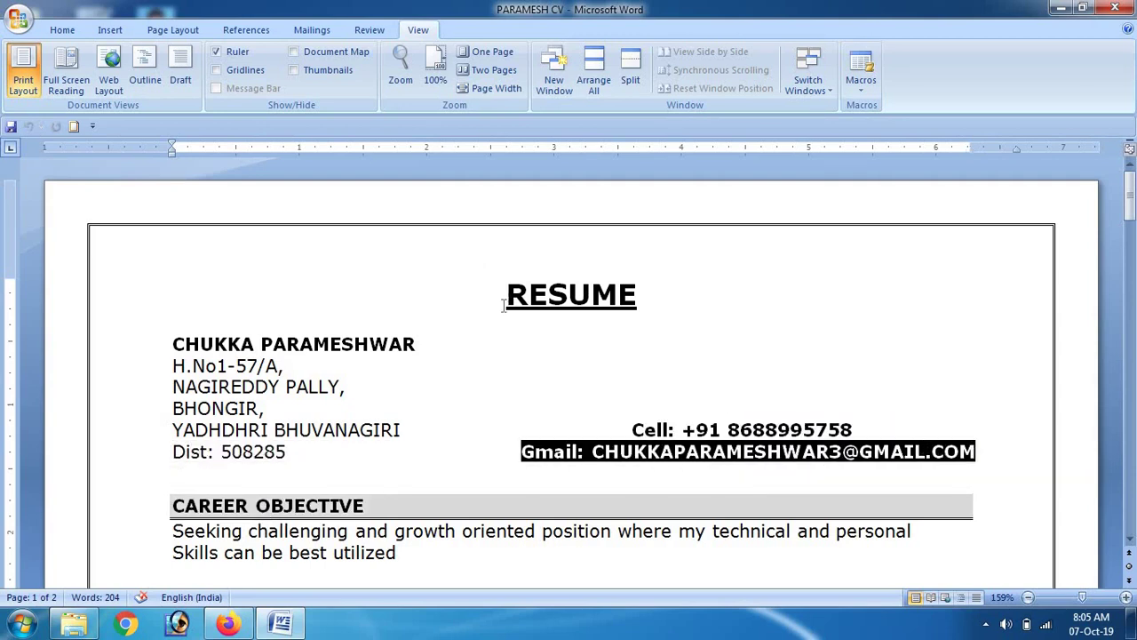
pyautogui.click(59, 30)
pyautogui.click(314, 59)
pyautogui.click(314, 58)
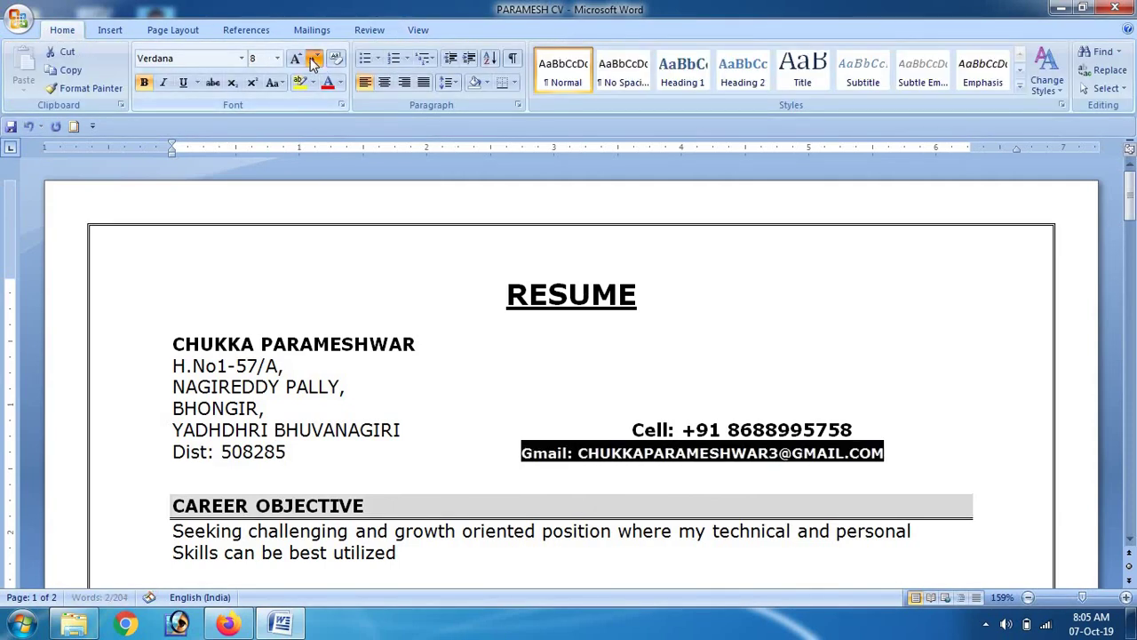
pyautogui.click(314, 59)
pyautogui.click(855, 430)
# - Shrink the Cell line's font by two steps and delete a leading space to shift it left
pyautogui.moveTo(854, 429); pyautogui.dragTo(632, 429)
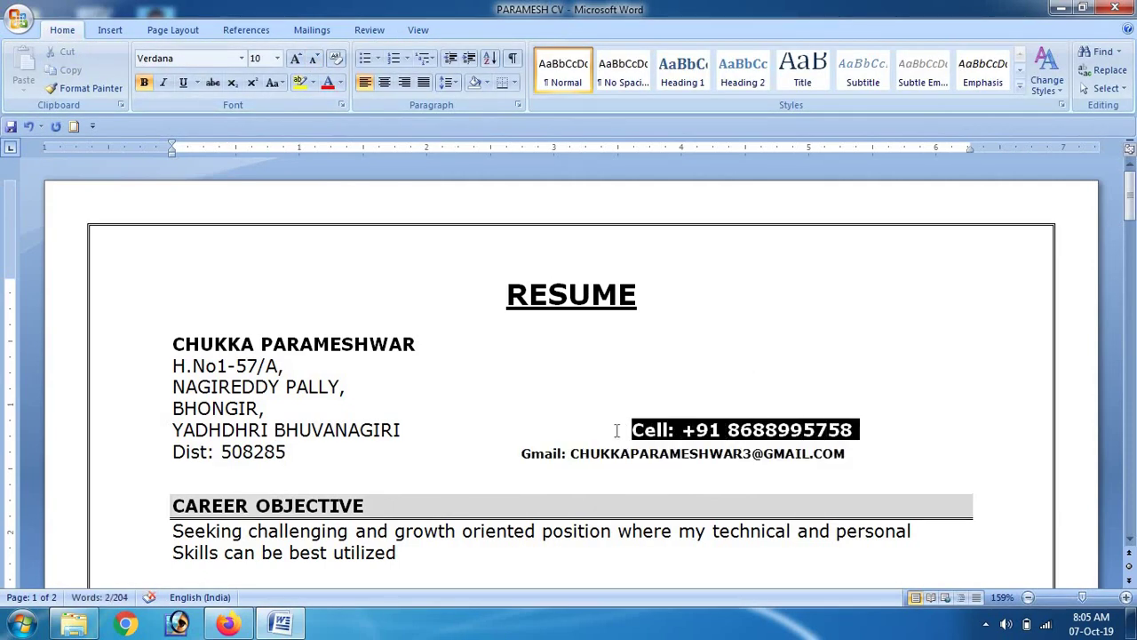
pyautogui.click(314, 59)
pyautogui.click(314, 59)
pyautogui.click(838, 436)
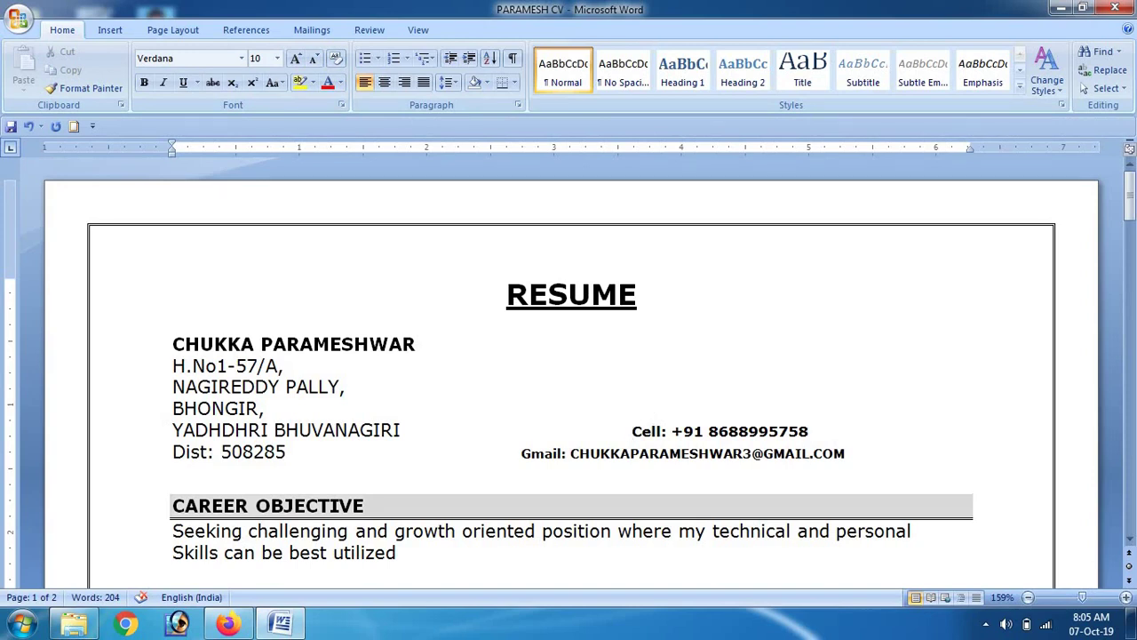
pyautogui.press('BackSpace')
pyautogui.press('BackSpace')
pyautogui.press('BackSpace')
pyautogui.press('BackSpace')
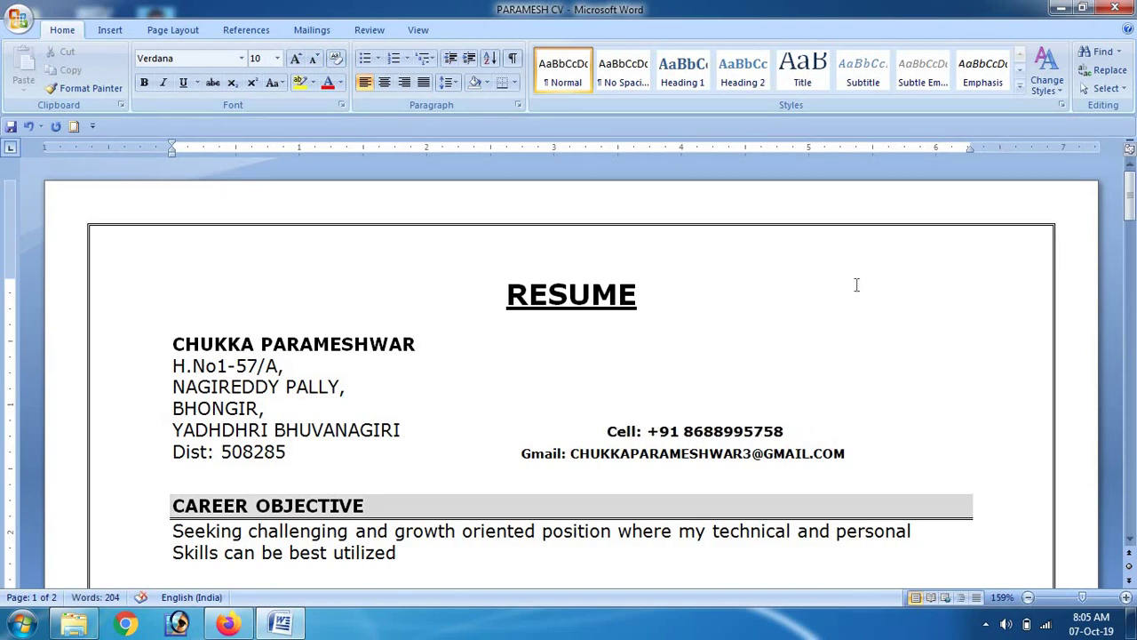
pyautogui.click(834, 284)
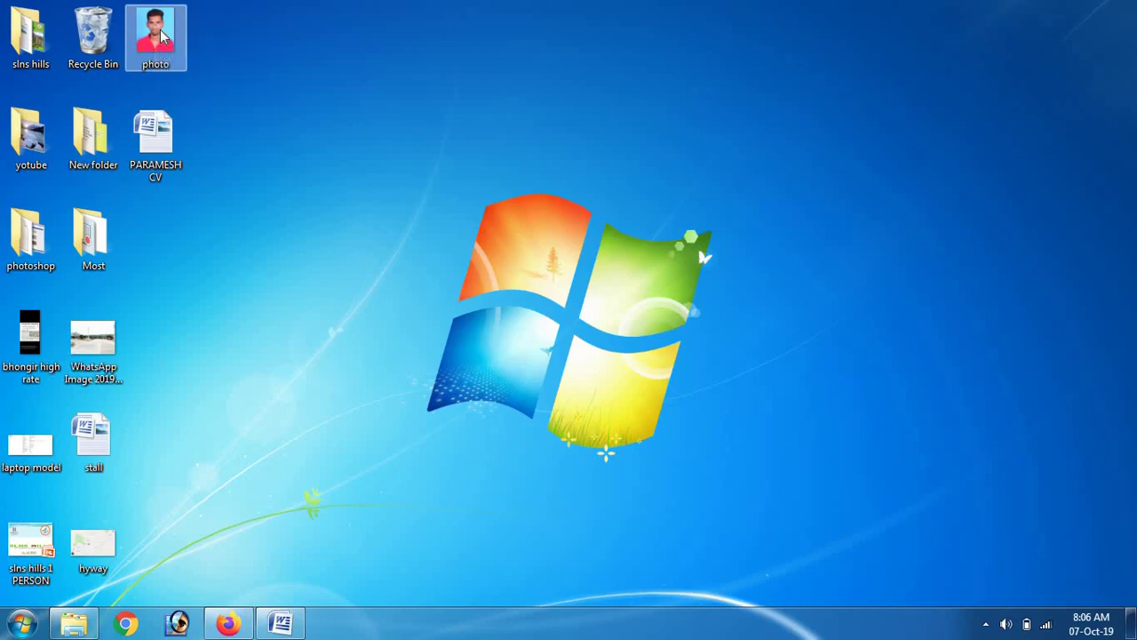
pyautogui.rightClick(160, 33)
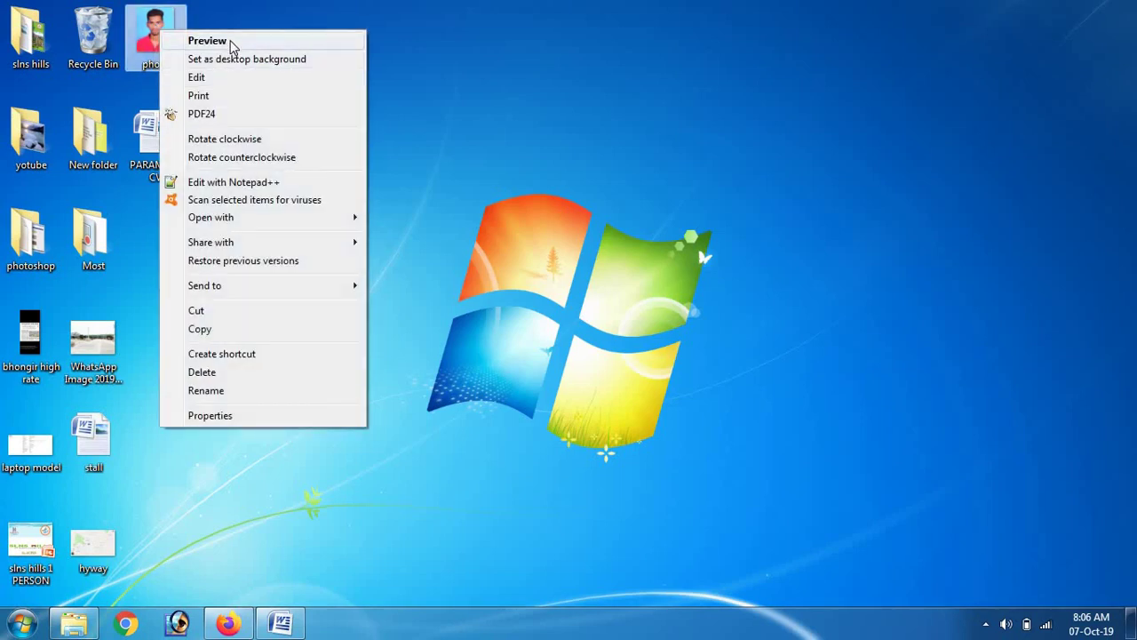
pyautogui.click(230, 41)
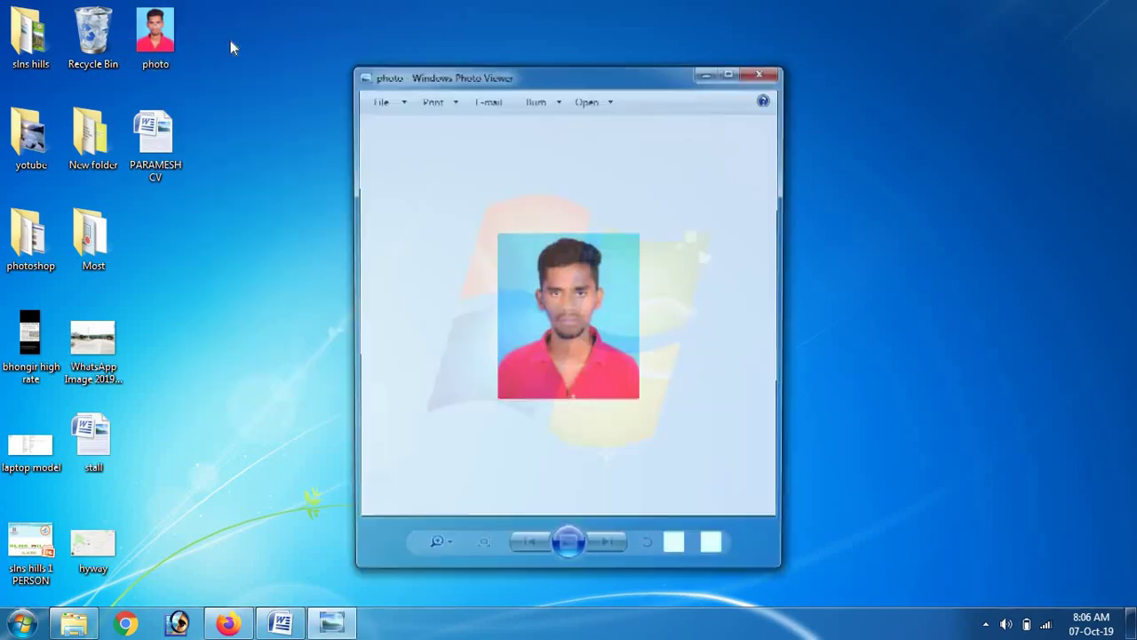
pyautogui.click(763, 71)
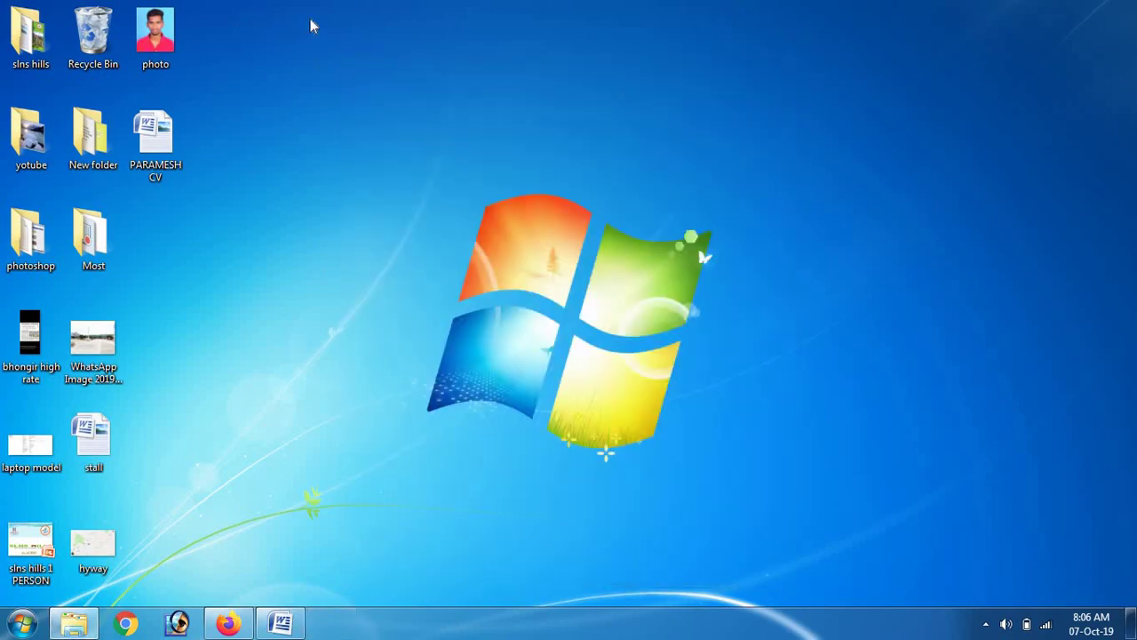
# - Restore Word and draw a rectangle shape at the page's top right, beside the RESUME heading
pyautogui.click(278, 626)
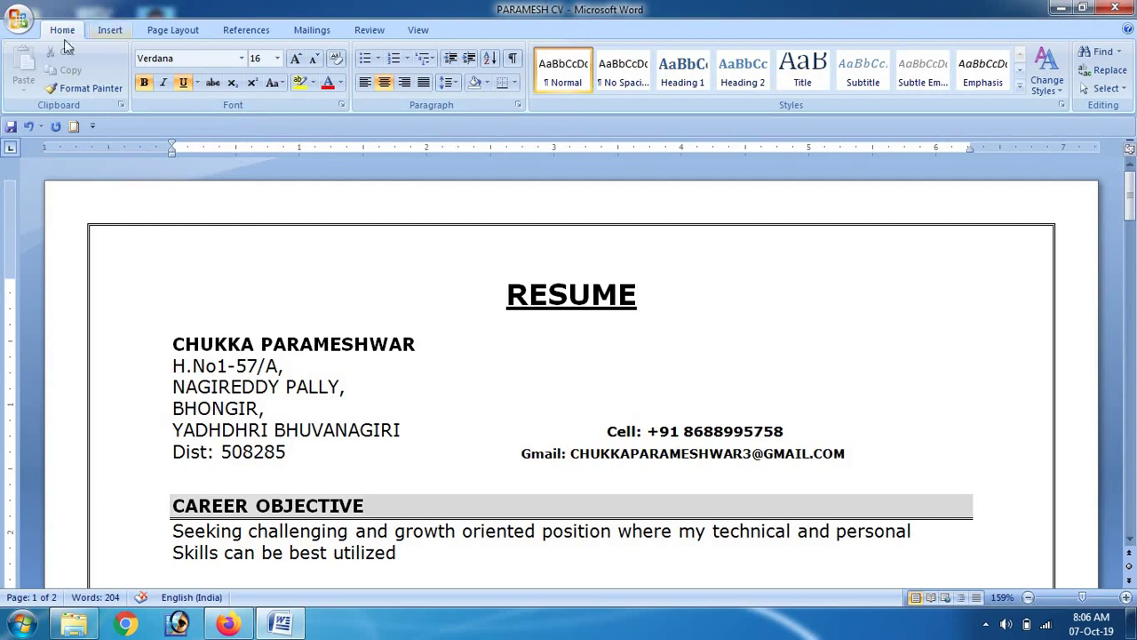
pyautogui.click(110, 30)
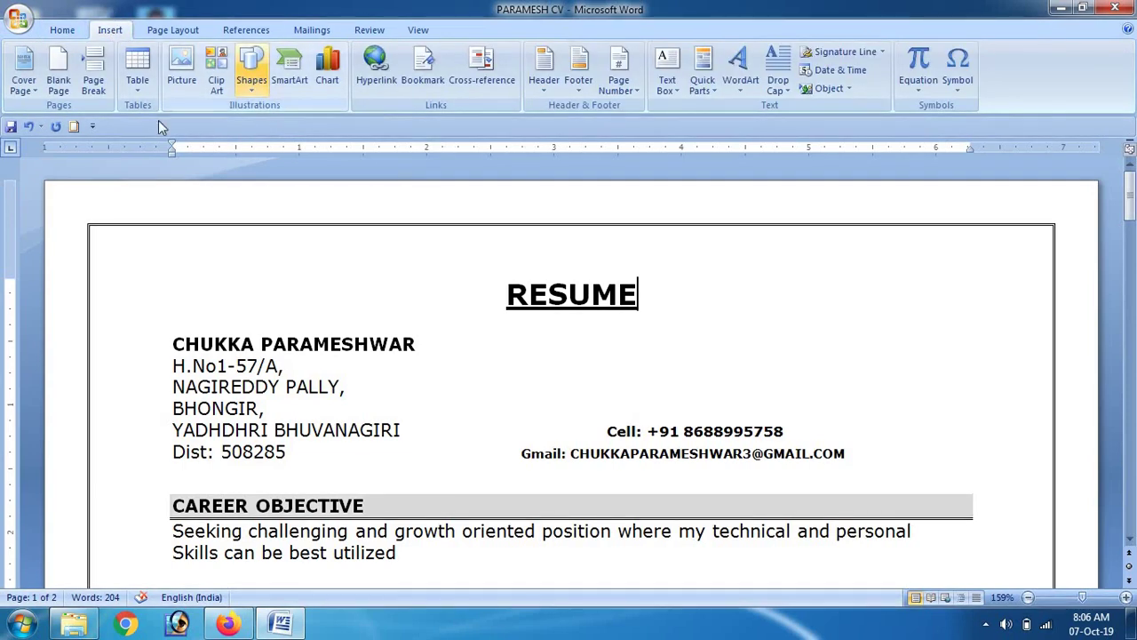
pyautogui.click(178, 67)
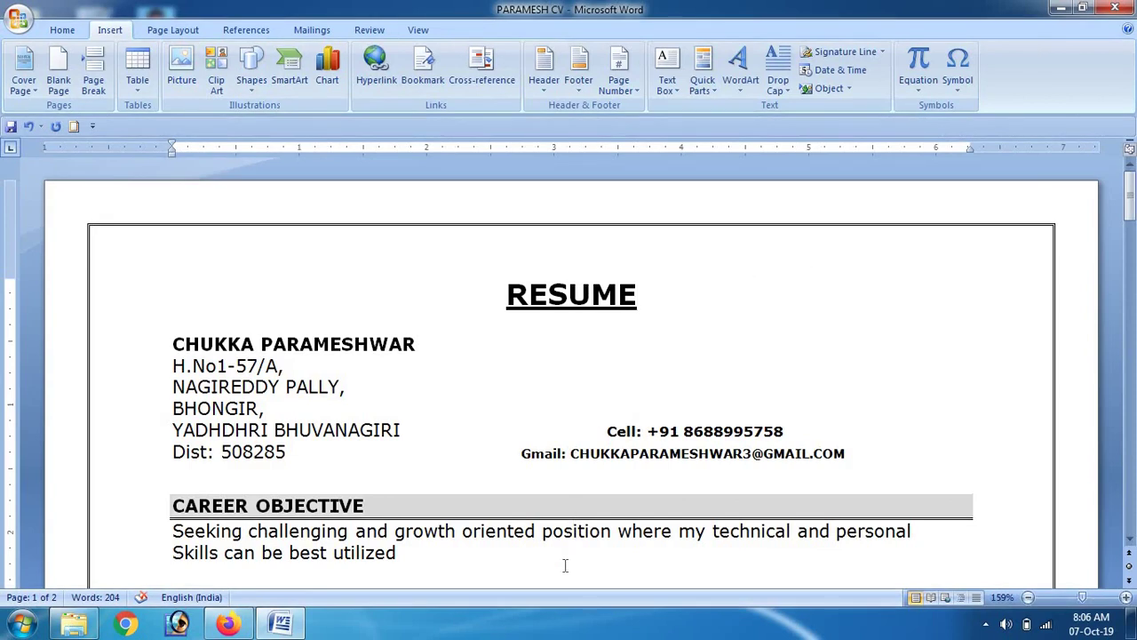
pyautogui.click(252, 69)
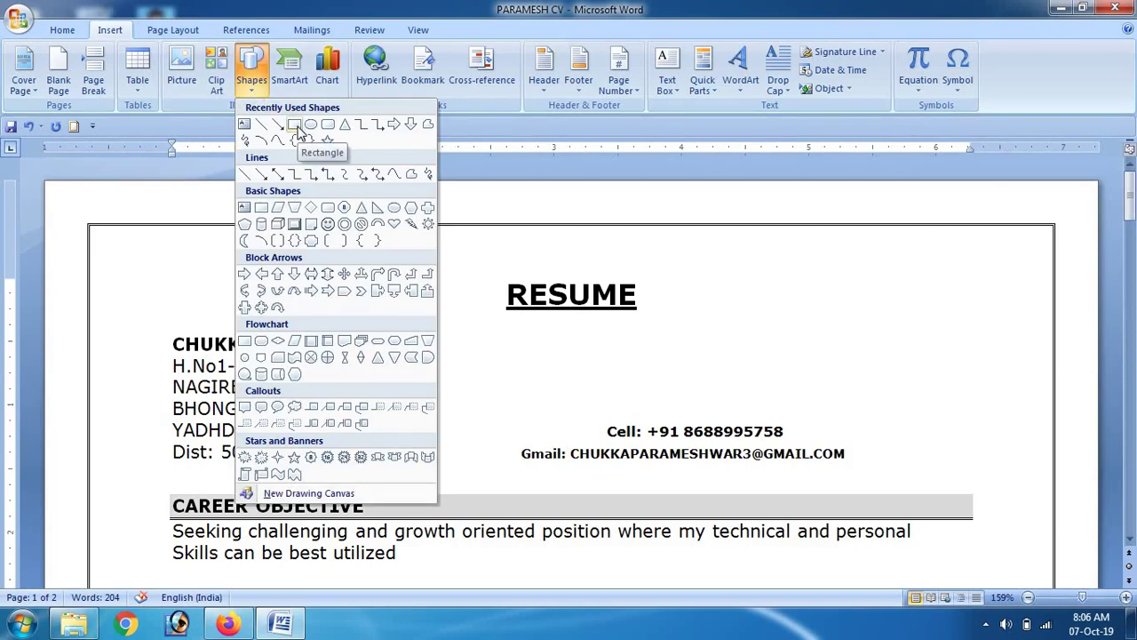
pyautogui.click(298, 128)
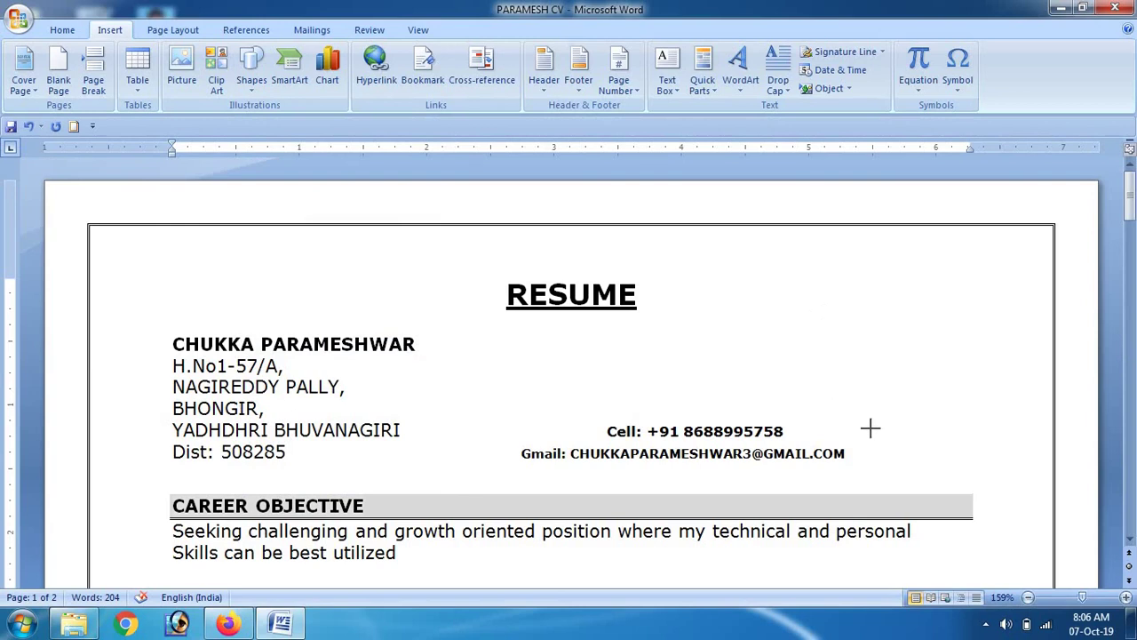
pyautogui.moveTo(954, 436); pyautogui.dragTo(1015, 435)
pyautogui.moveTo(1016, 435); pyautogui.dragTo(984, 440)
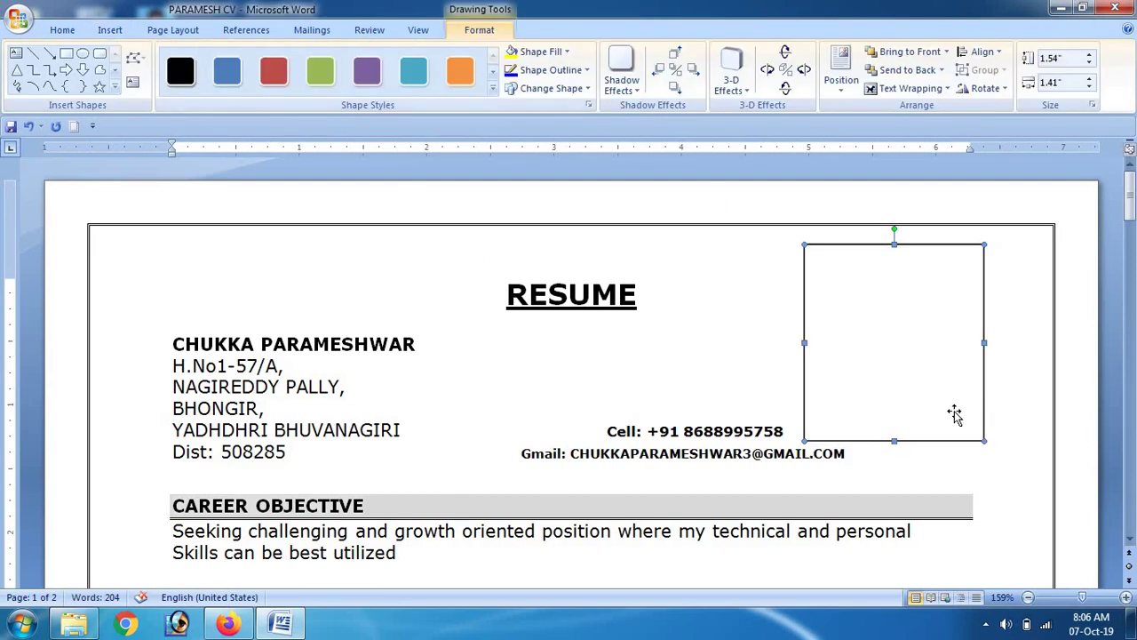
# - Fill the rectangle with the 'photo' picture file from the Desktop
pyautogui.click(570, 57)
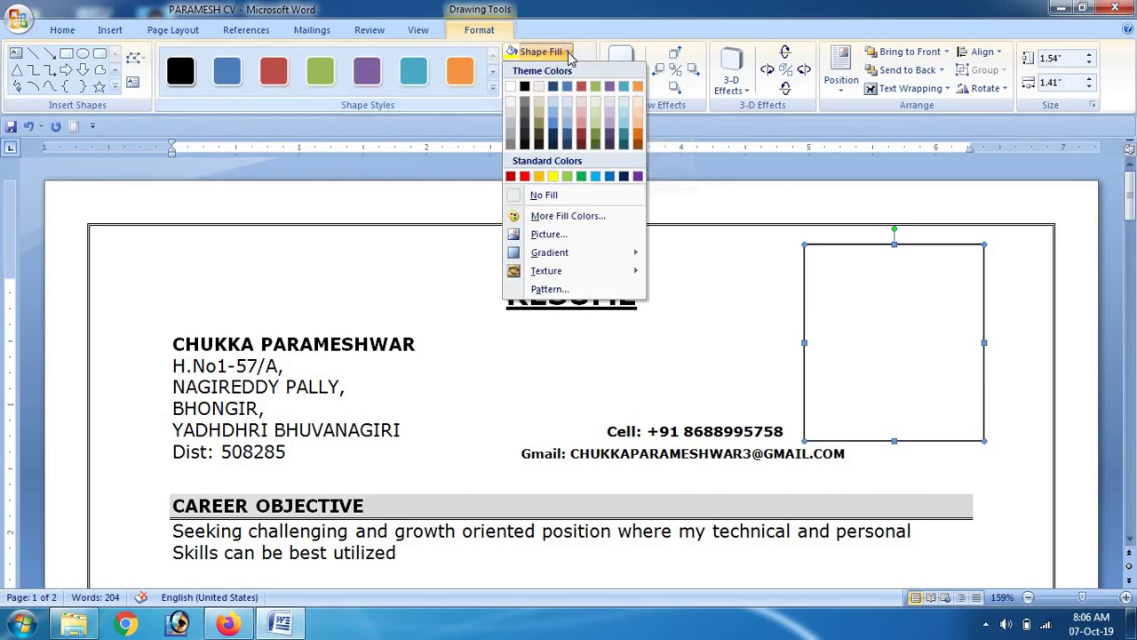
pyautogui.click(563, 236)
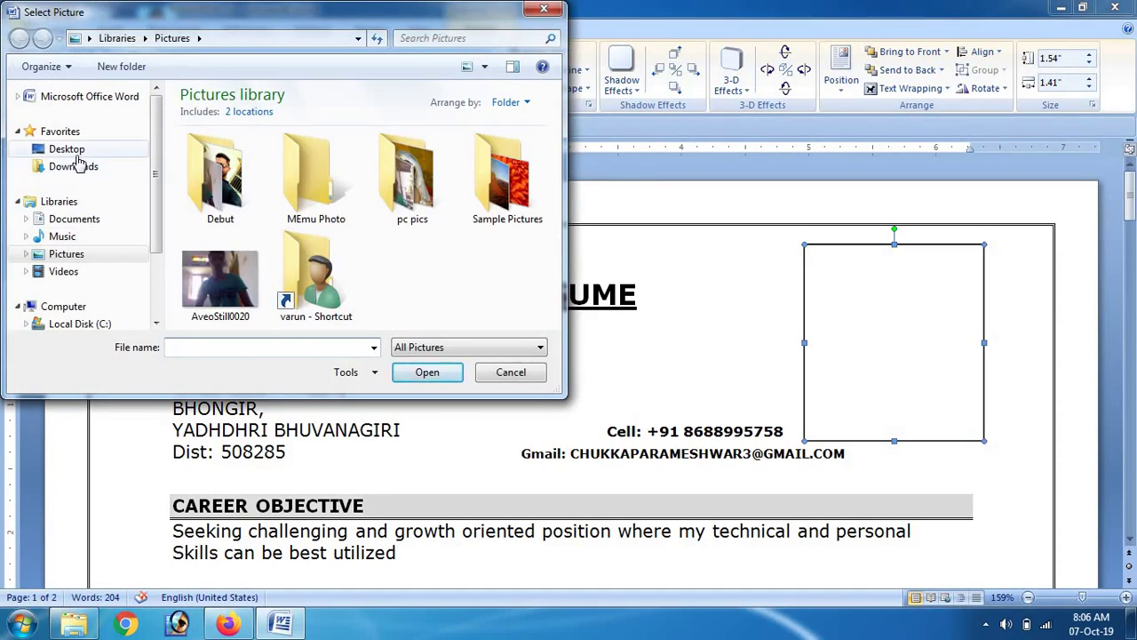
pyautogui.click(76, 154)
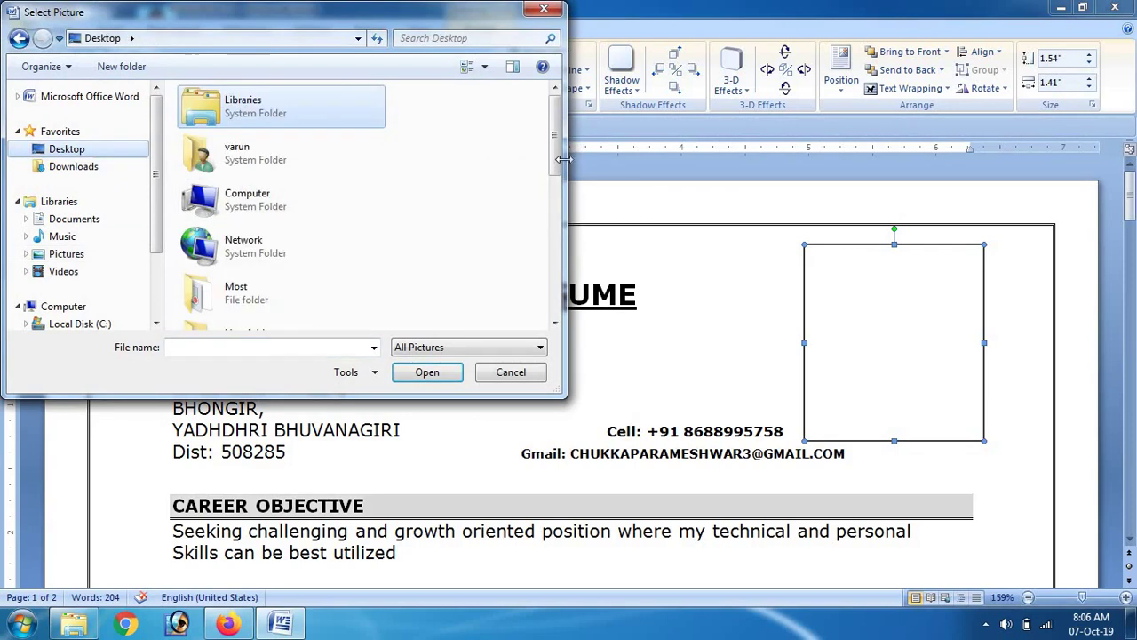
pyautogui.moveTo(560, 169); pyautogui.dragTo(510, 317)
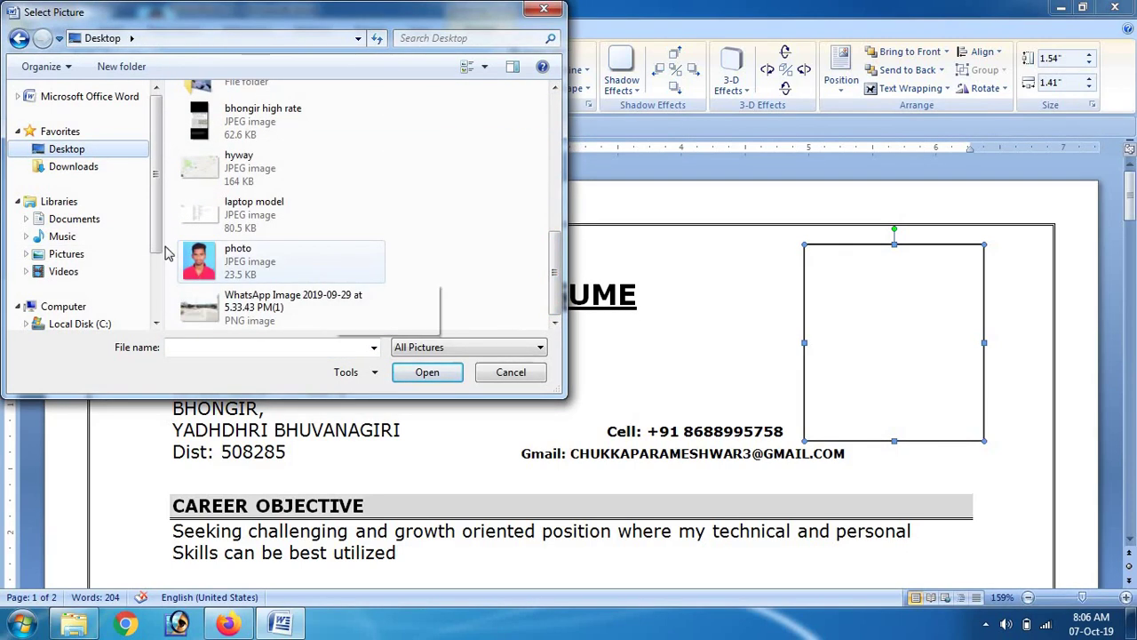
pyautogui.click(242, 260)
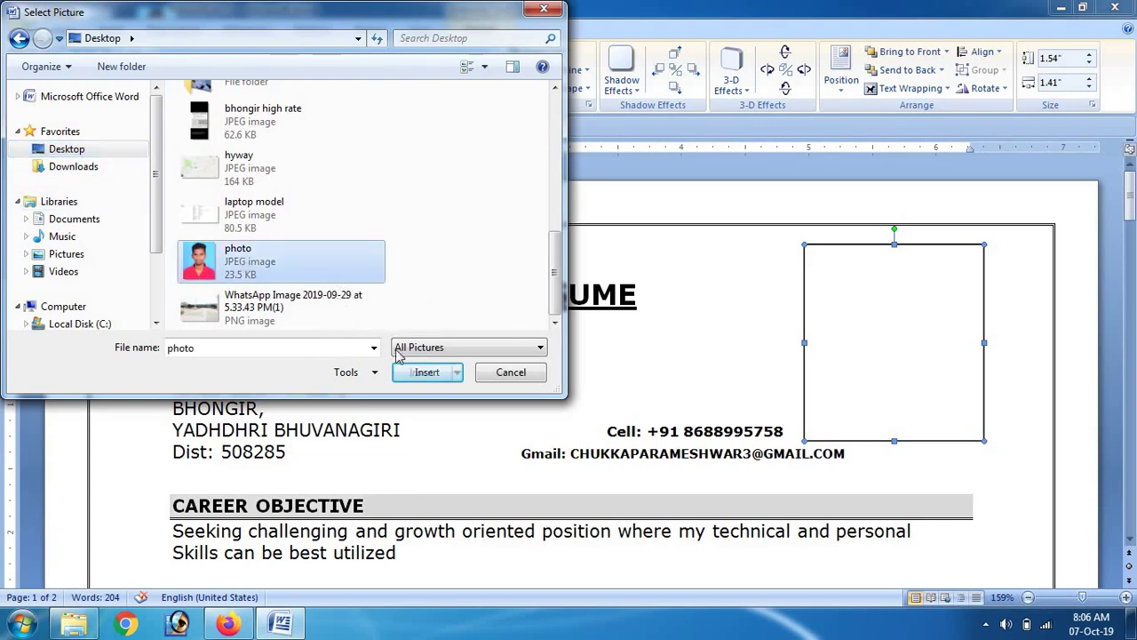
pyautogui.click(418, 373)
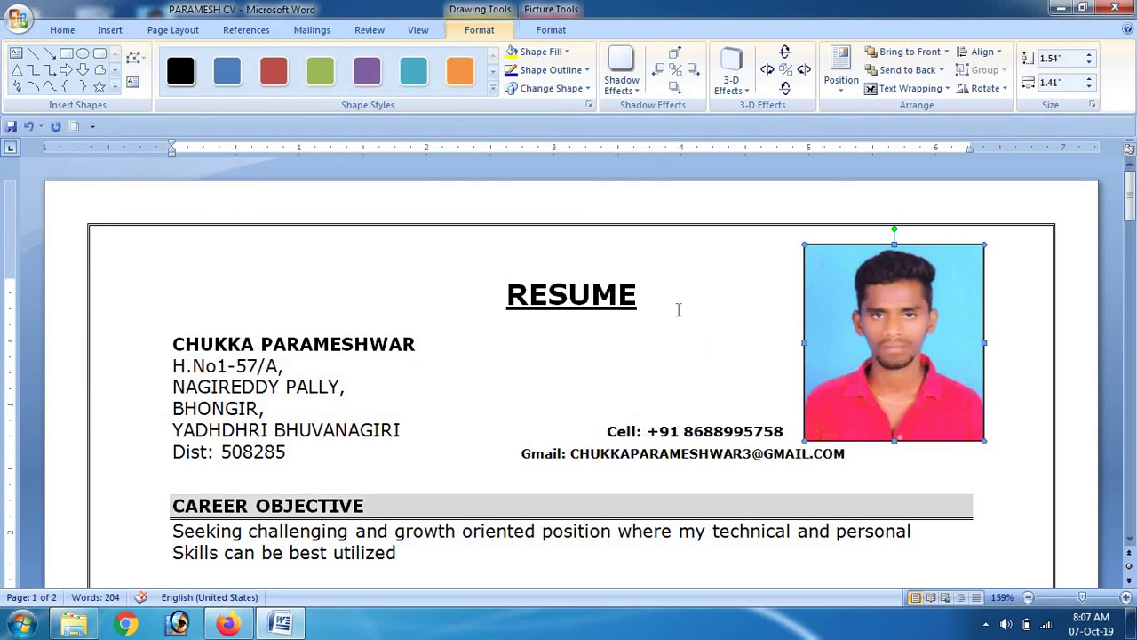
# - Set the photo frame's shape outline weight to ½ pt
pyautogui.click(672, 343)
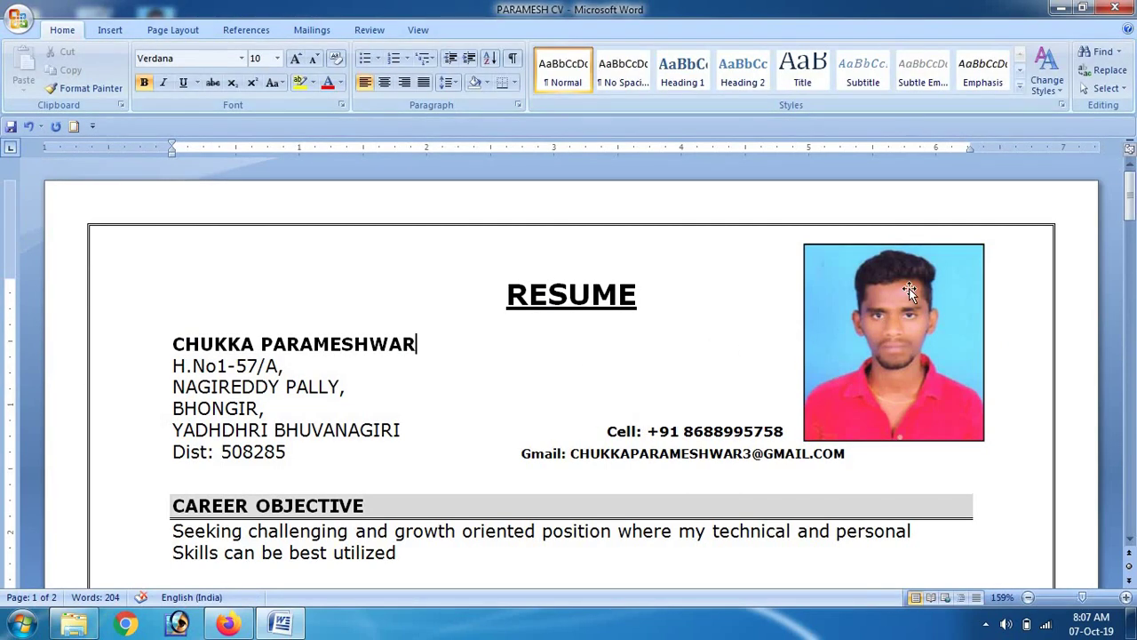
pyautogui.click(811, 306)
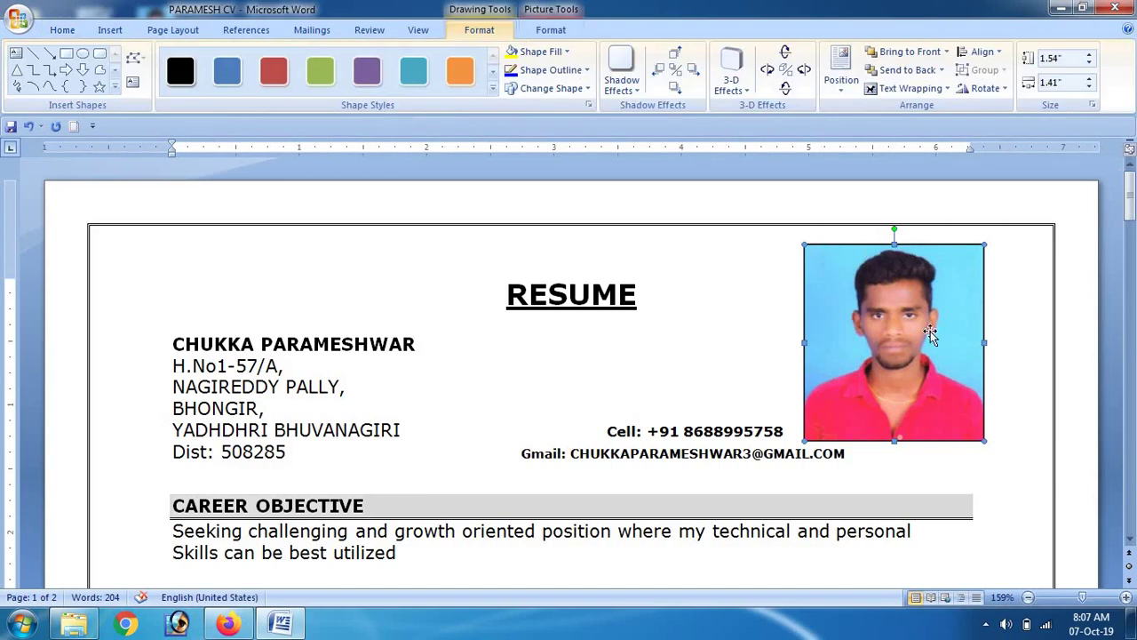
pyautogui.click(586, 71)
pyautogui.moveTo(591, 256)
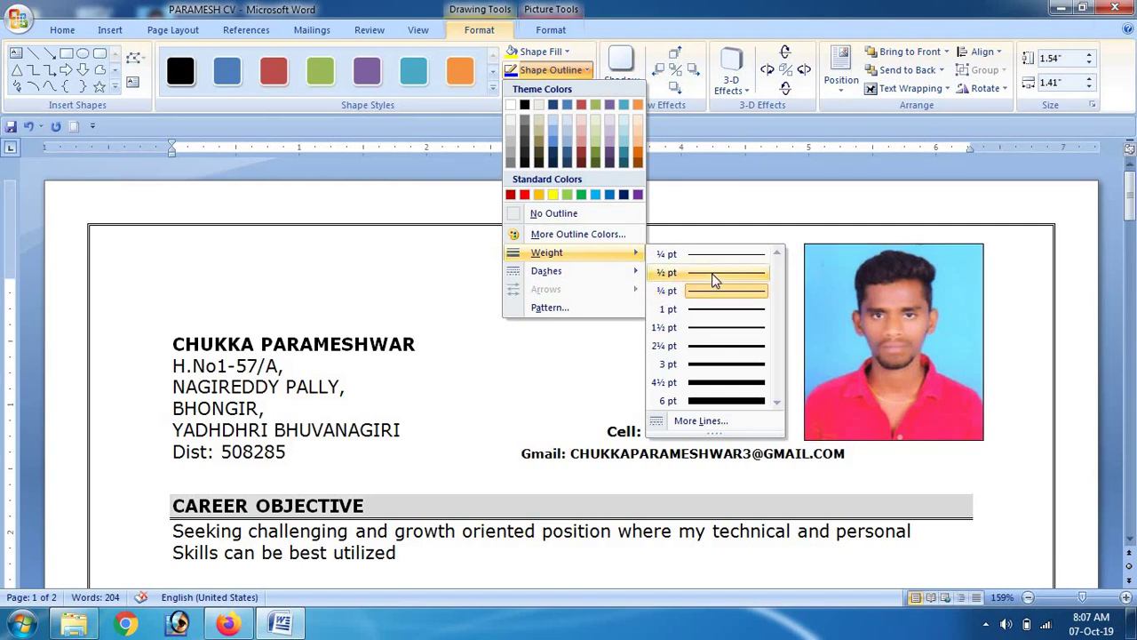
pyautogui.click(716, 280)
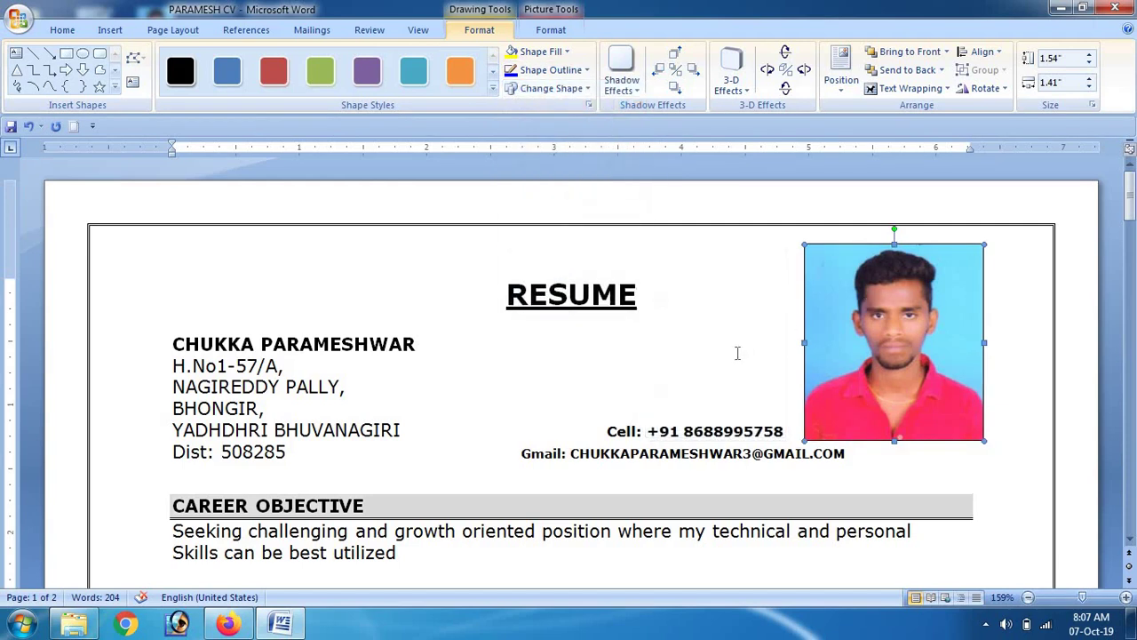
pyautogui.click(533, 346)
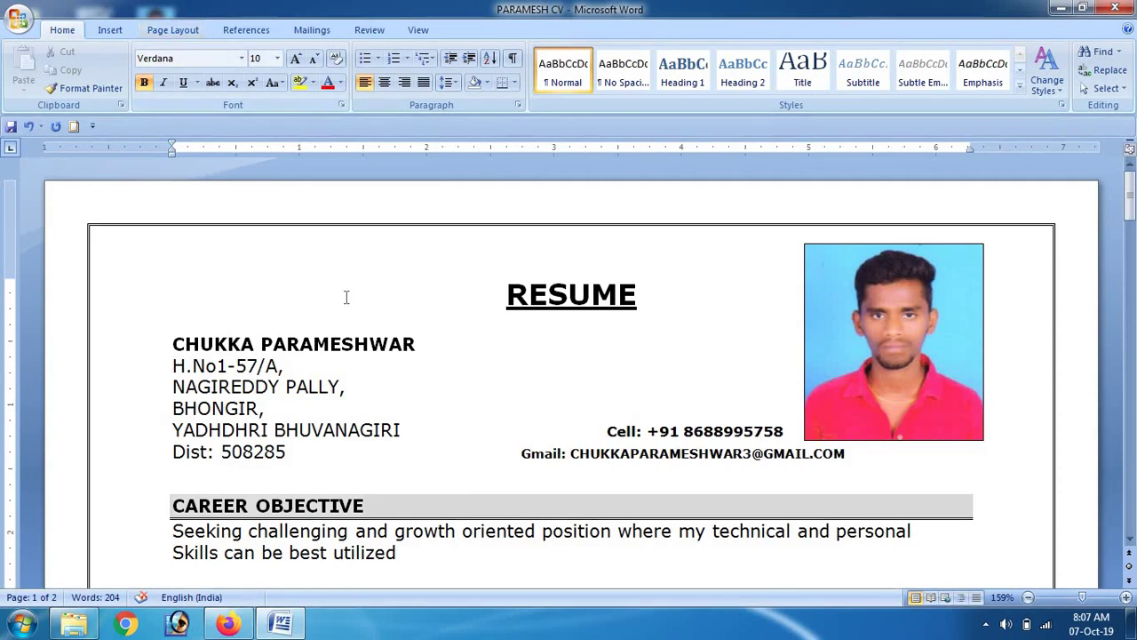
# - Zoom out to 100% and drag the framed photo into the page border's top-right corner
pyautogui.click(1028, 597)
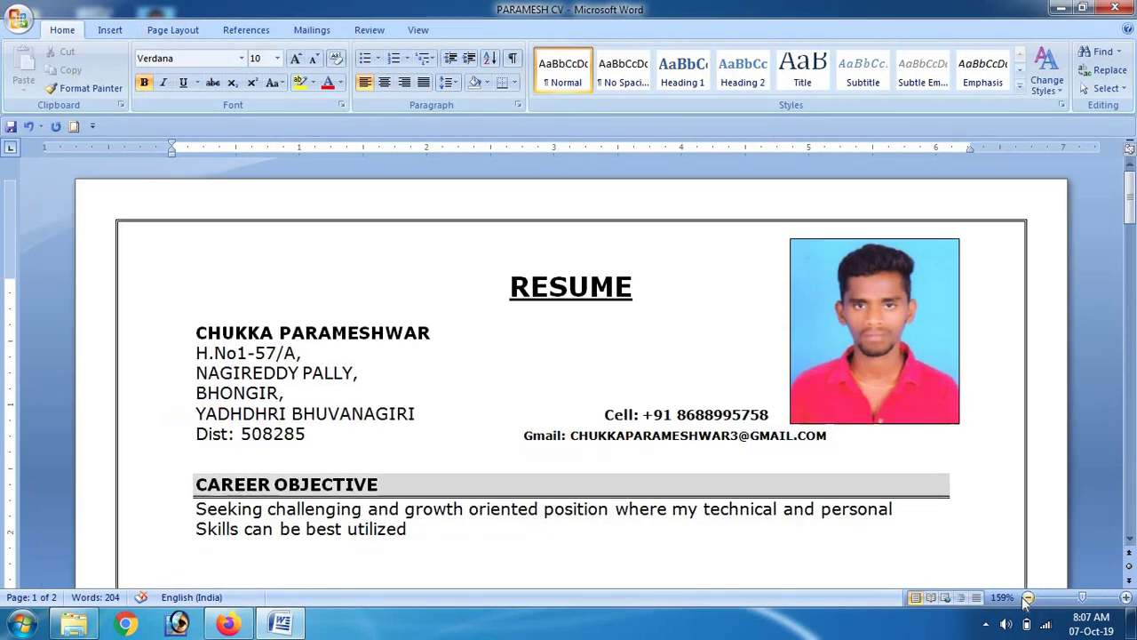
pyautogui.click(1028, 596)
pyautogui.click(1028, 597)
pyautogui.click(1028, 597)
pyautogui.click(1028, 597)
pyautogui.click(1027, 597)
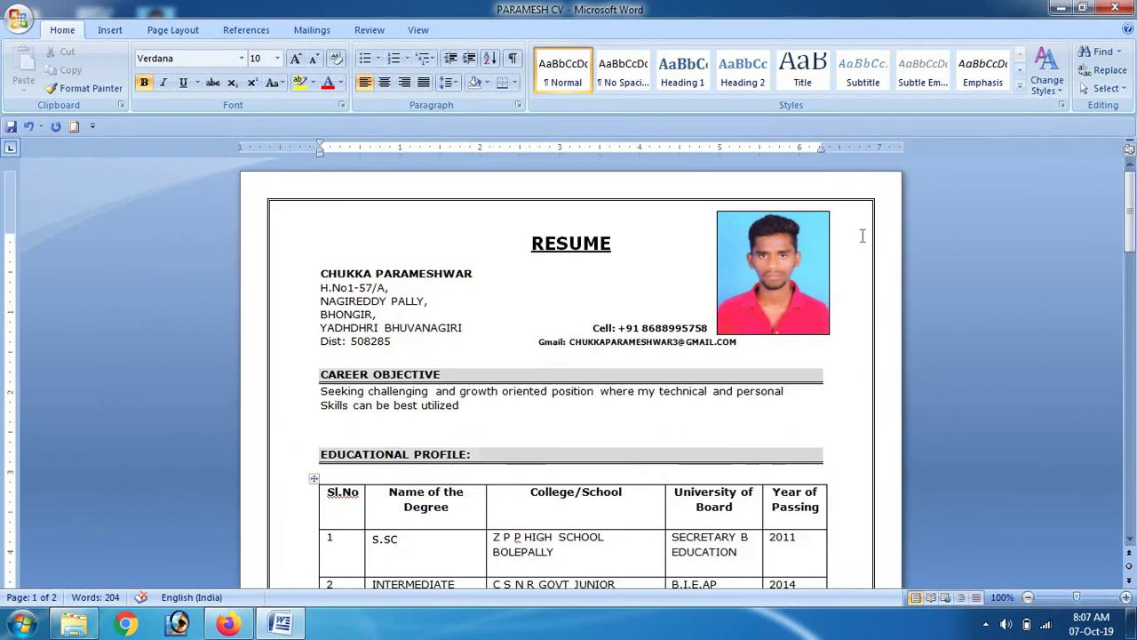
pyautogui.click(787, 263)
pyautogui.moveTo(787, 263)
pyautogui.mouseDown()
pyautogui.moveTo(680, 285)
pyautogui.moveTo(786, 297)
pyautogui.moveTo(778, 283)
pyautogui.mouseUp()
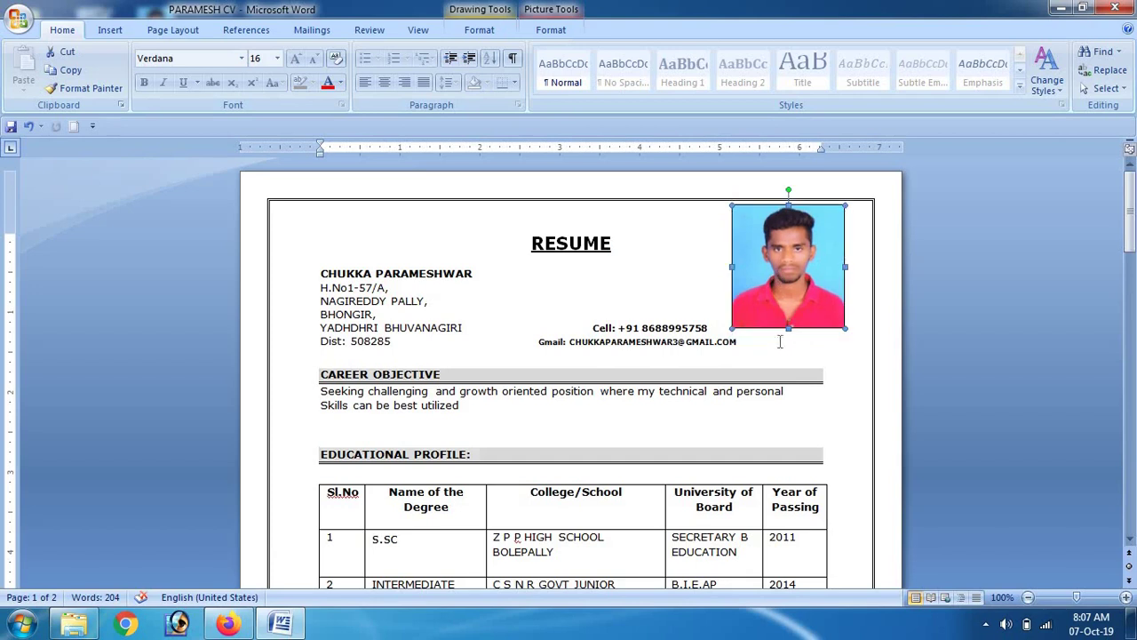
pyautogui.click(798, 342)
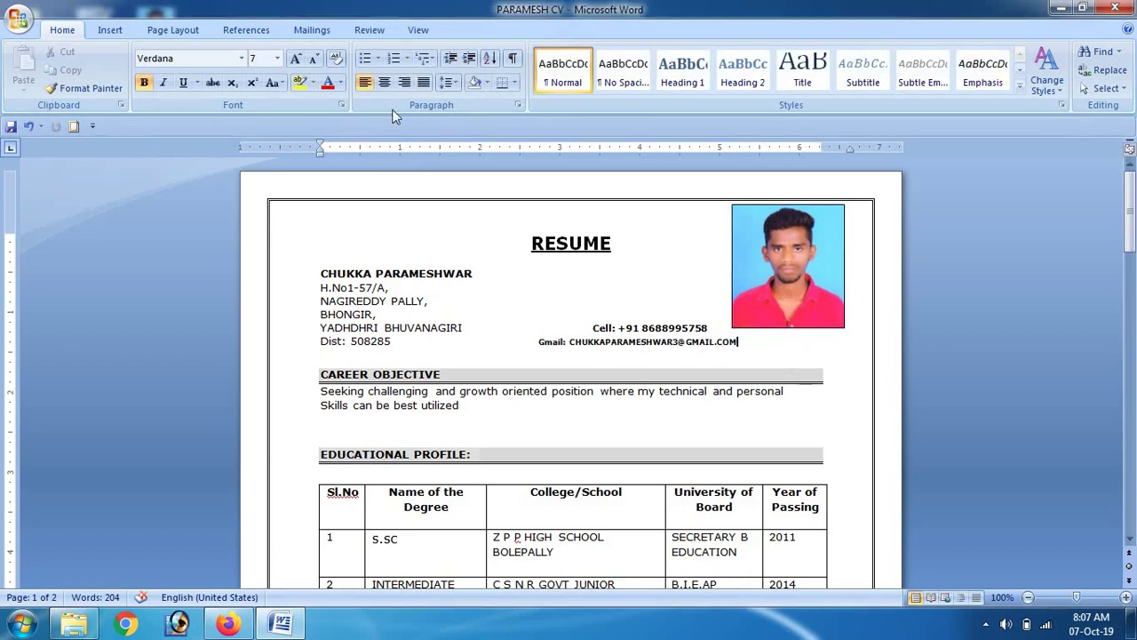
# - Insert a second copy of the 'photo' picture from file
pyautogui.click(107, 34)
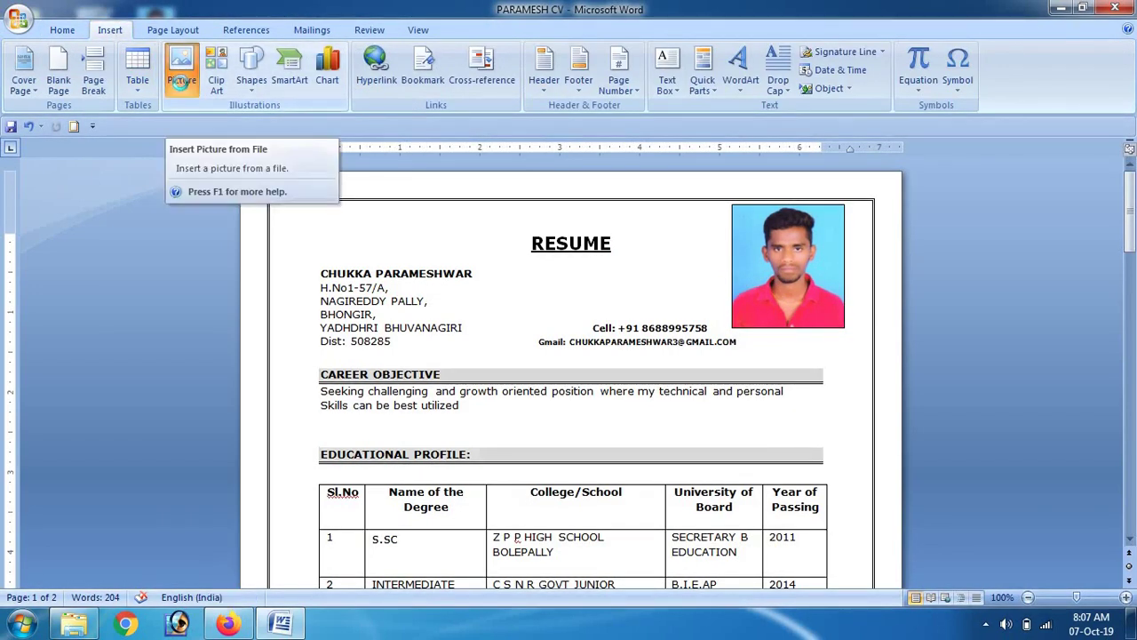
pyautogui.click(181, 85)
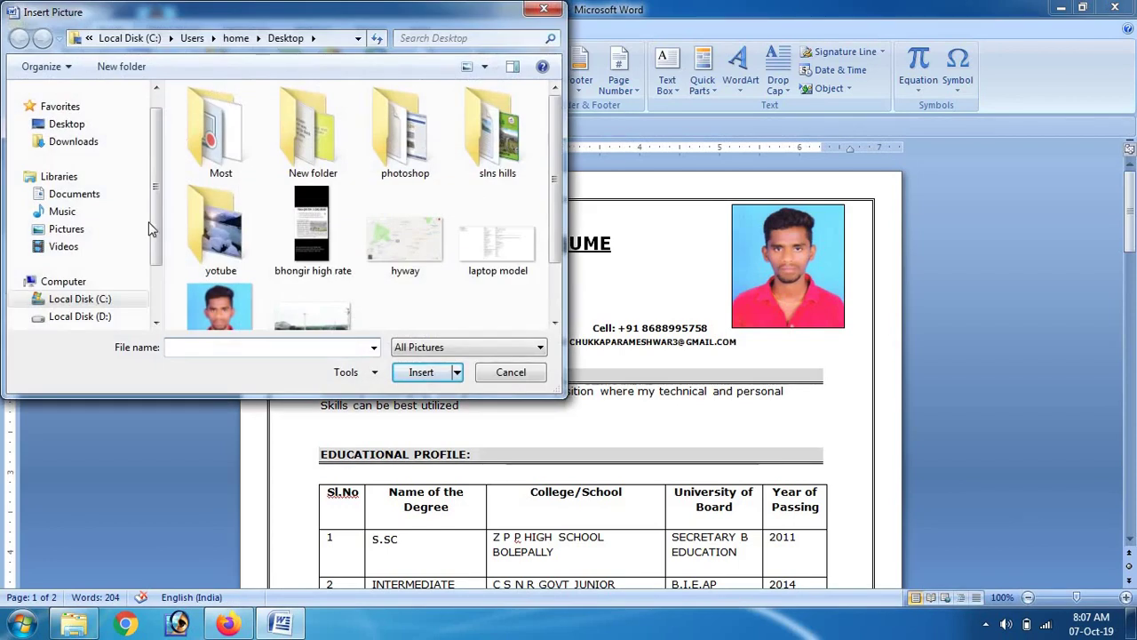
pyautogui.click(224, 313)
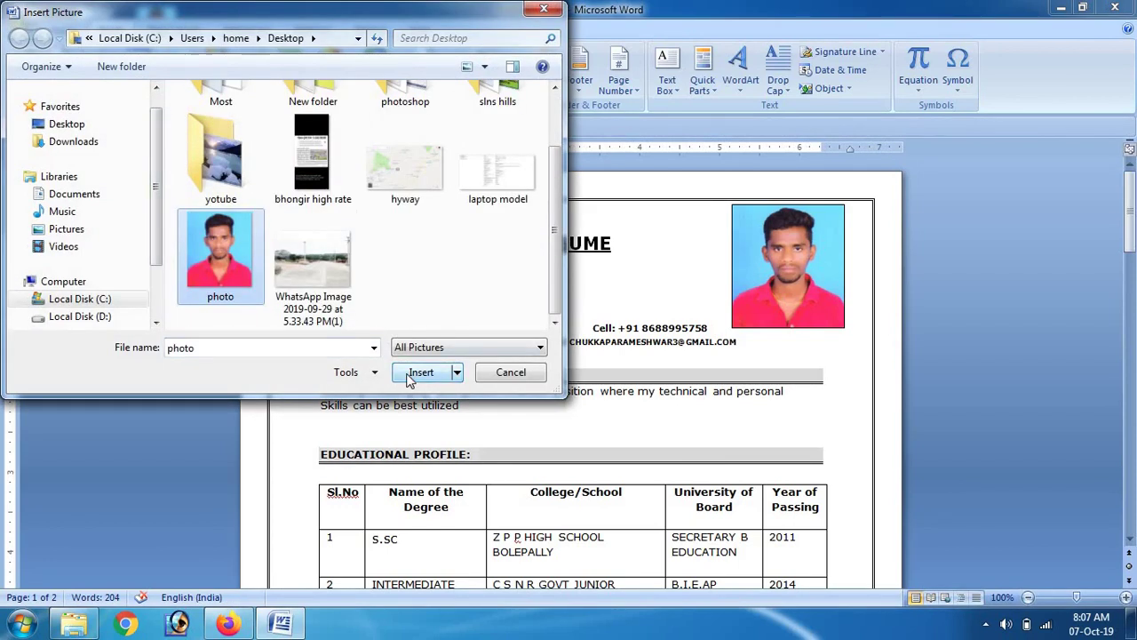
pyautogui.click(410, 375)
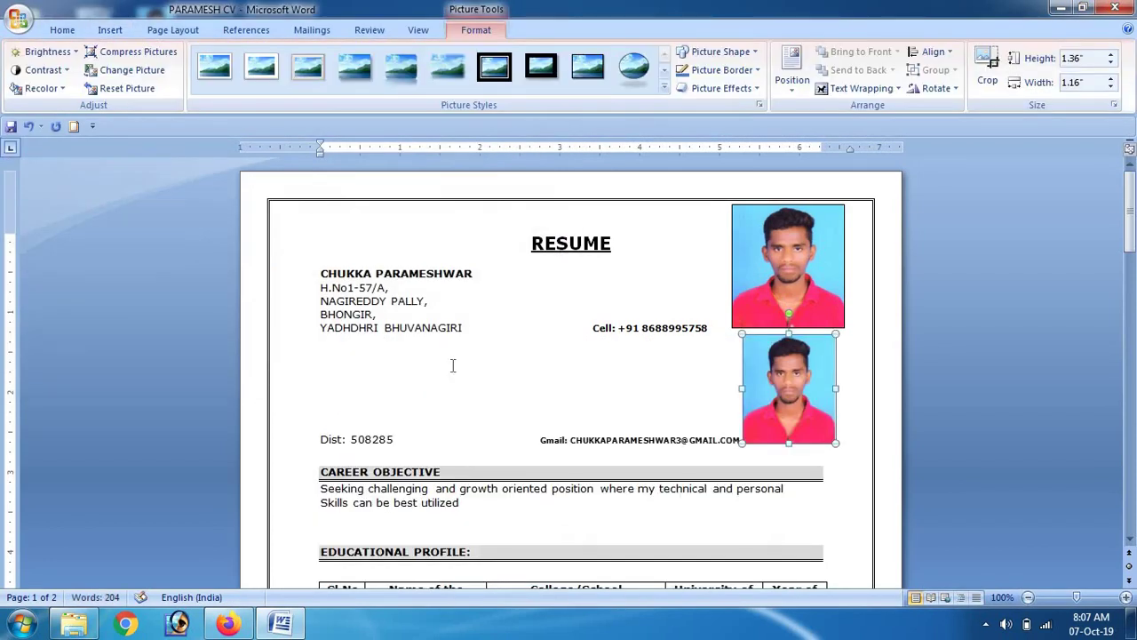
# - Drag the extra photo copy around, delete it, and minimize Word
pyautogui.moveTo(798, 379); pyautogui.dragTo(613, 394)
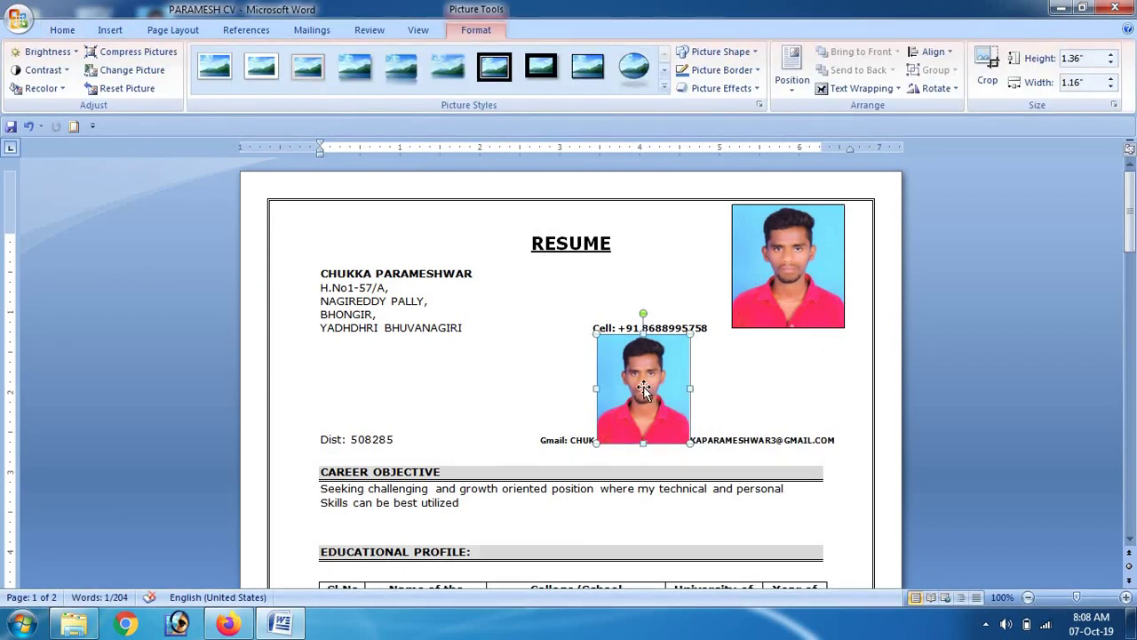
pyautogui.moveTo(644, 391)
pyautogui.mouseDown()
pyautogui.moveTo(462, 397)
pyautogui.moveTo(284, 454)
pyautogui.mouseUp()
pyautogui.moveTo(413, 388); pyautogui.dragTo(584, 386)
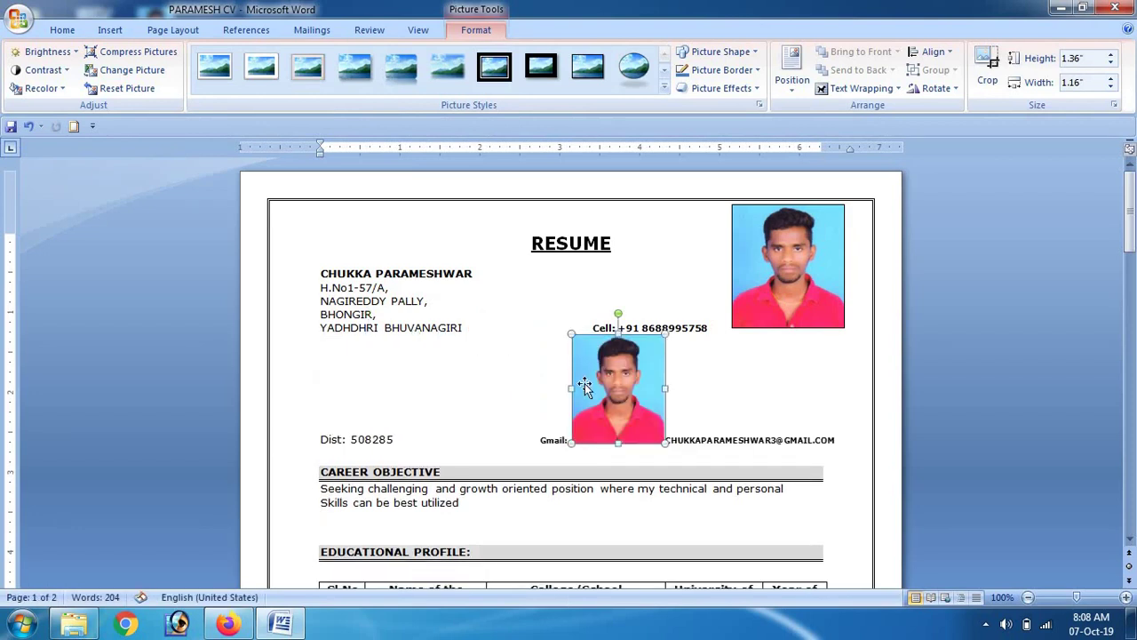
pyautogui.moveTo(727, 384); pyautogui.dragTo(728, 385)
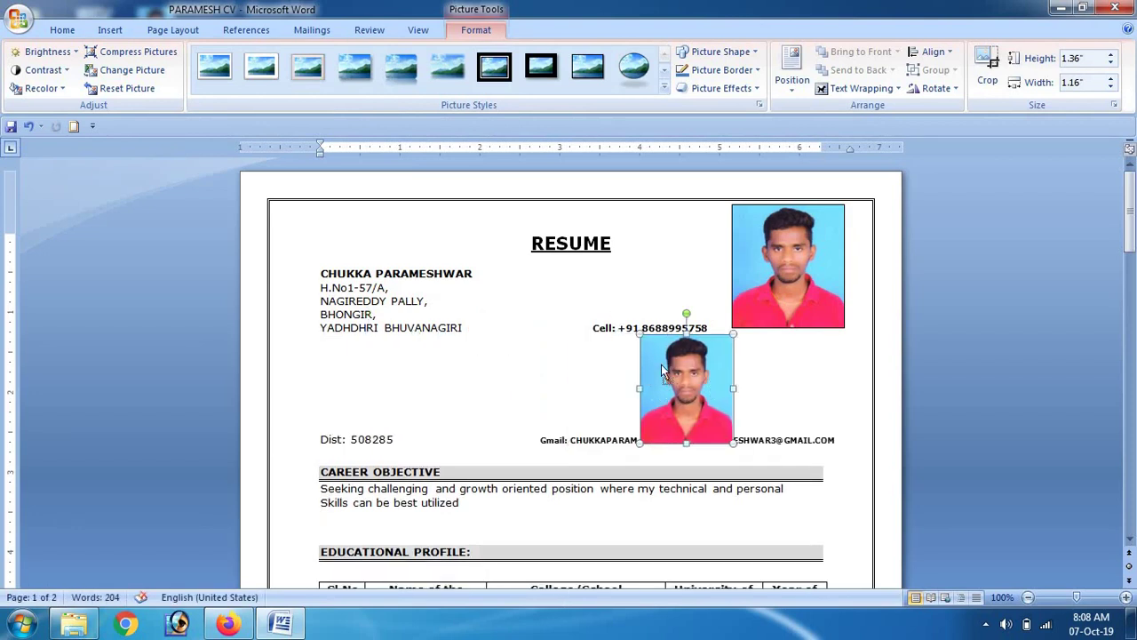
pyautogui.moveTo(662, 371)
pyautogui.mouseDown()
pyautogui.moveTo(515, 327)
pyautogui.moveTo(317, 293)
pyautogui.moveTo(746, 369)
pyautogui.mouseUp()
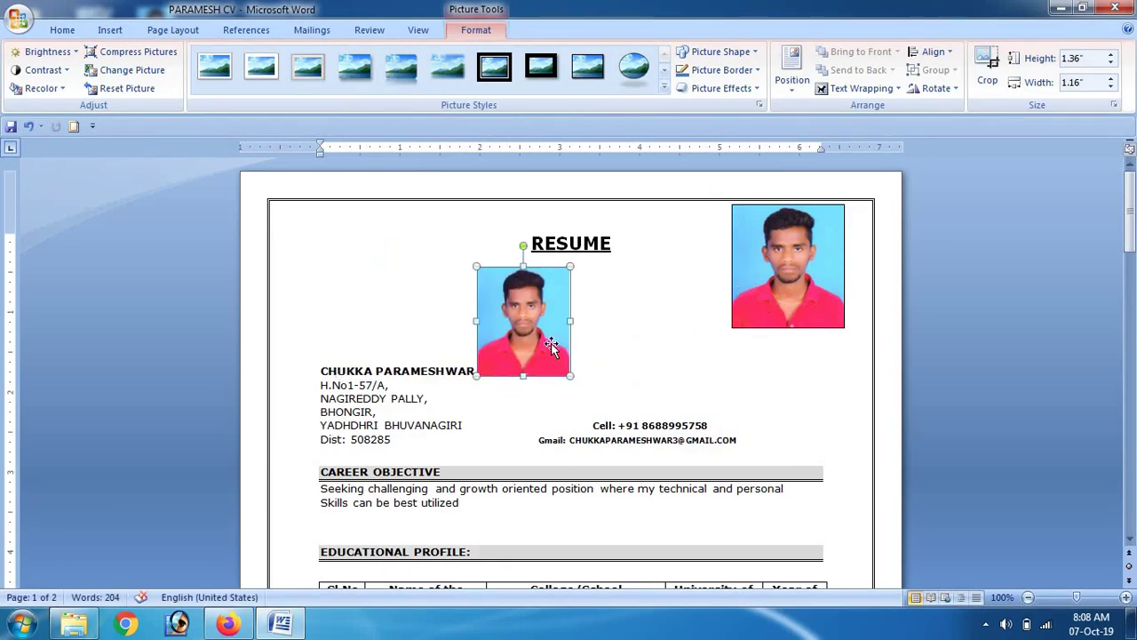
pyautogui.press('Delete')
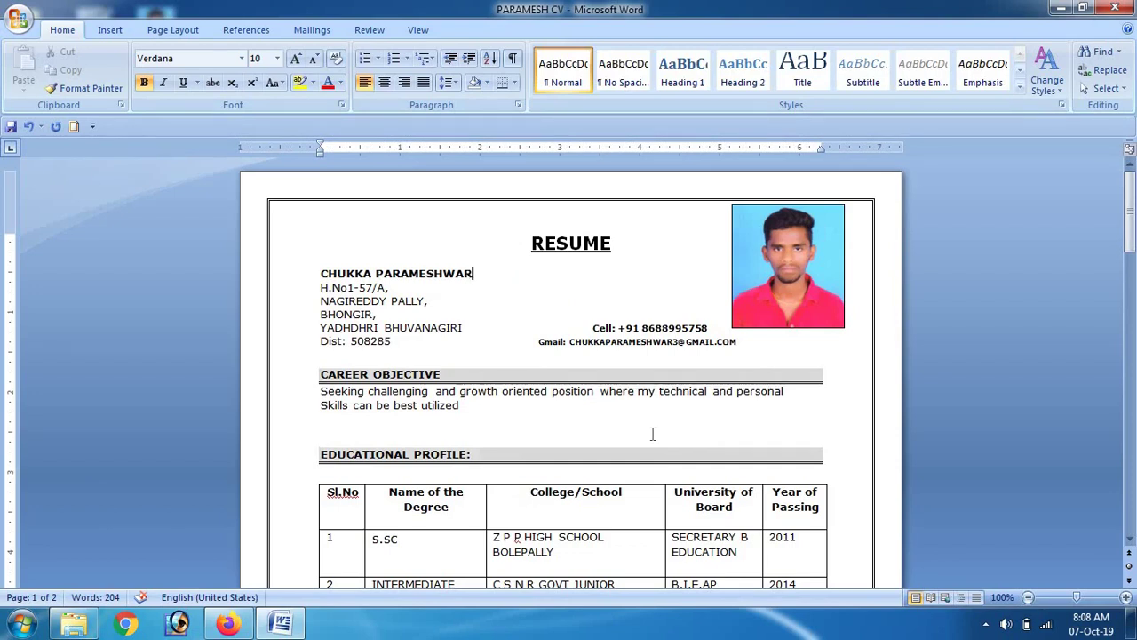
pyautogui.click(1061, 8)
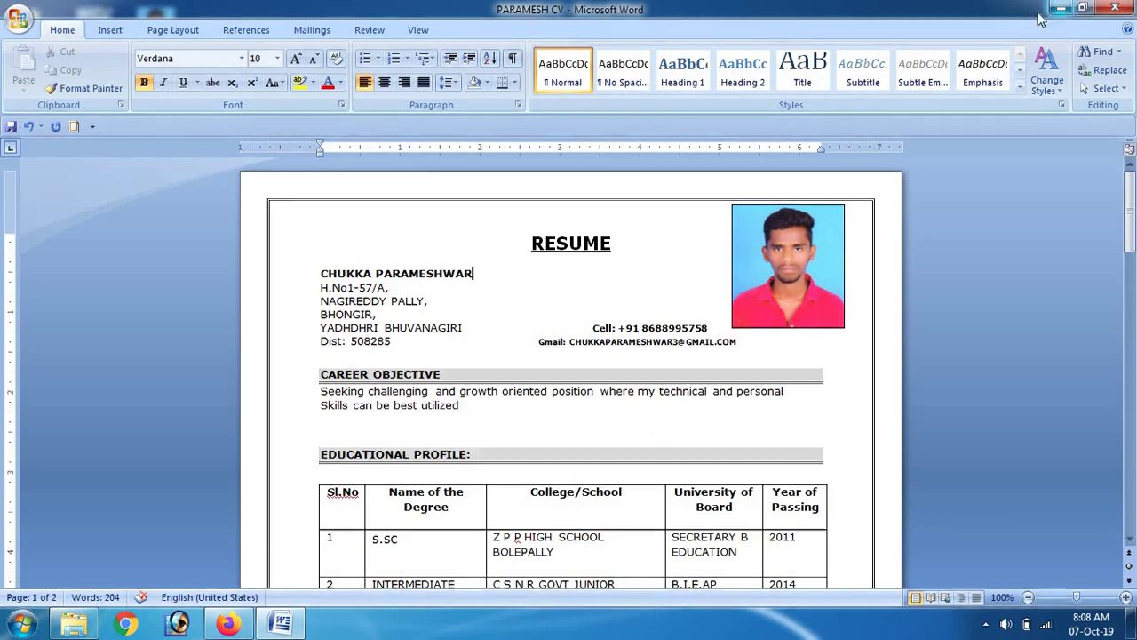